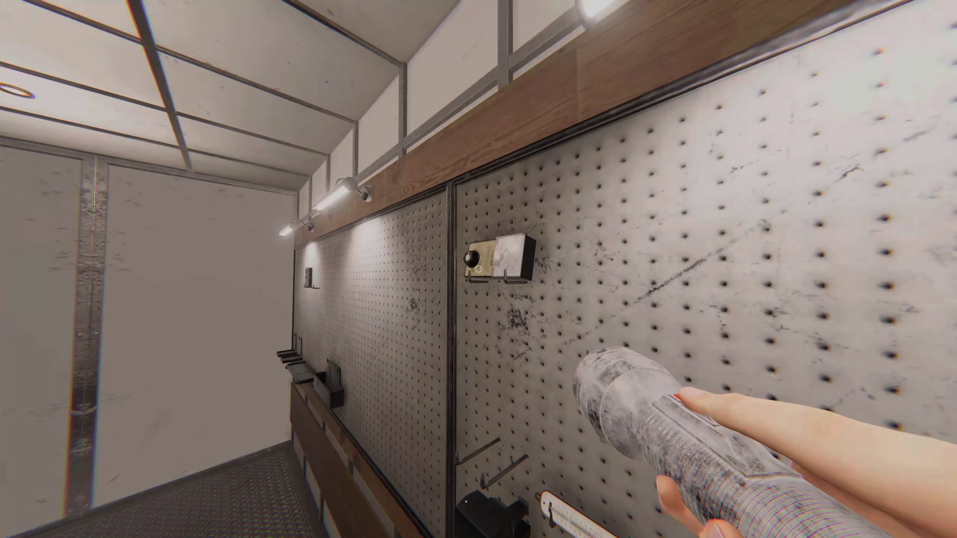
# - Switch to the EMF meter, glance at the journal guide, and head out toward the house
pyautogui.press('q')
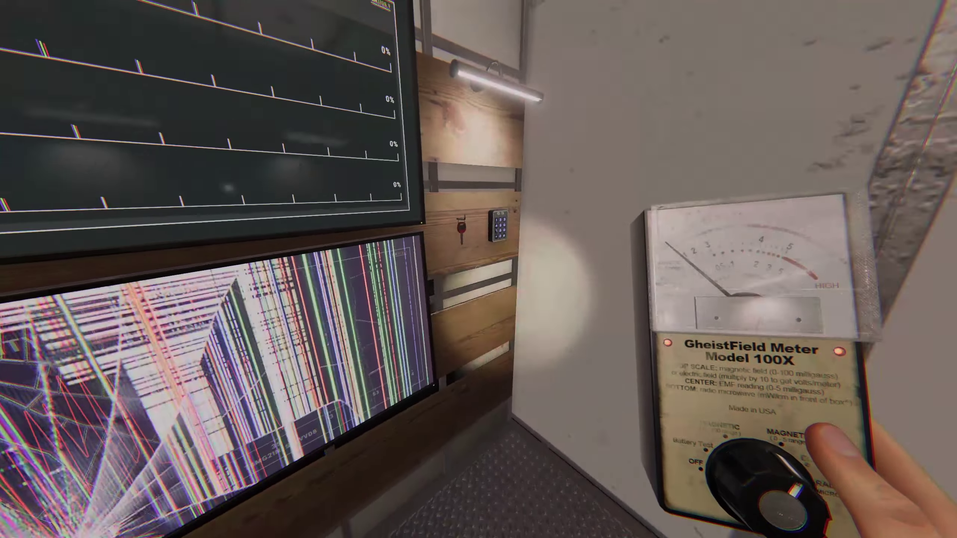
pyautogui.press('j')
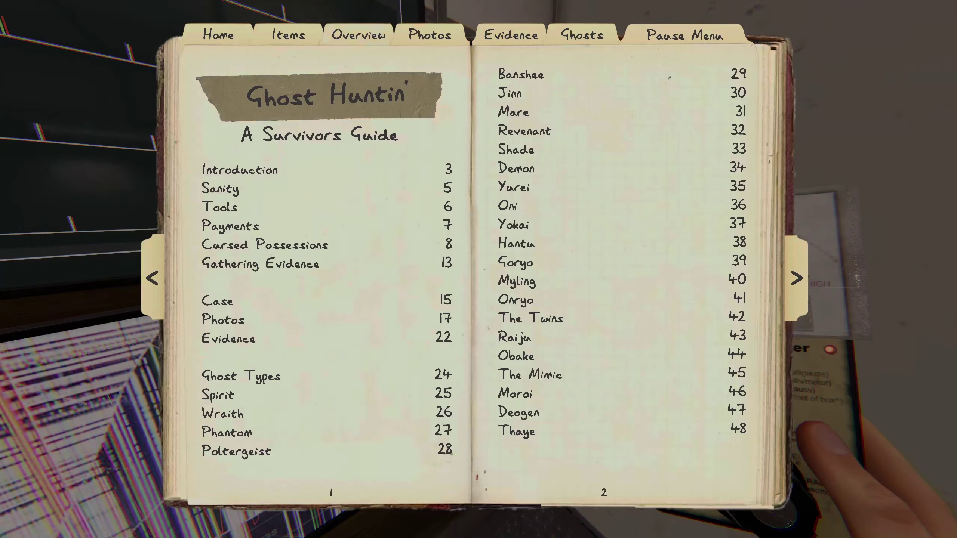
pyautogui.press('j')
pyautogui.press('w')
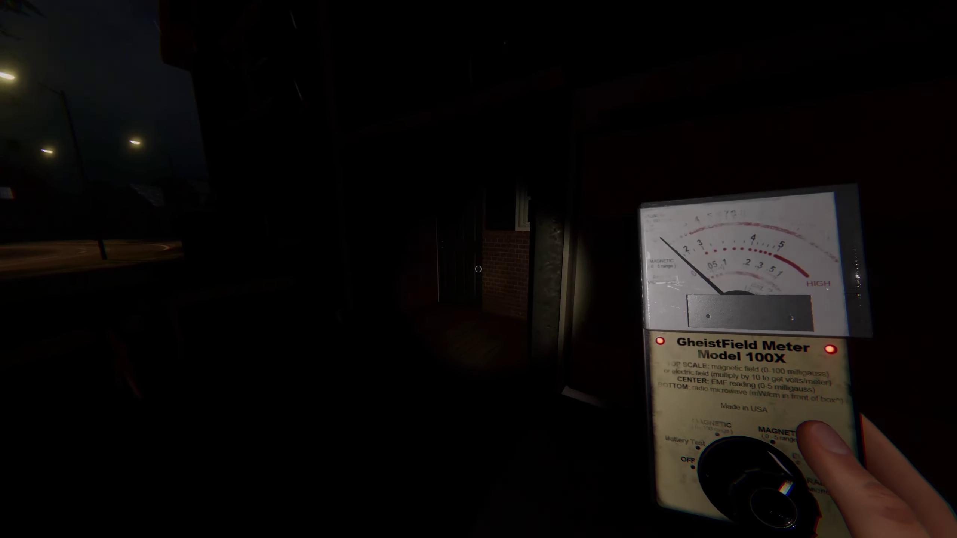
# - Carry the EMF meter through the living room, hallway and kitchen, finding no spikes
pyautogui.press('w')
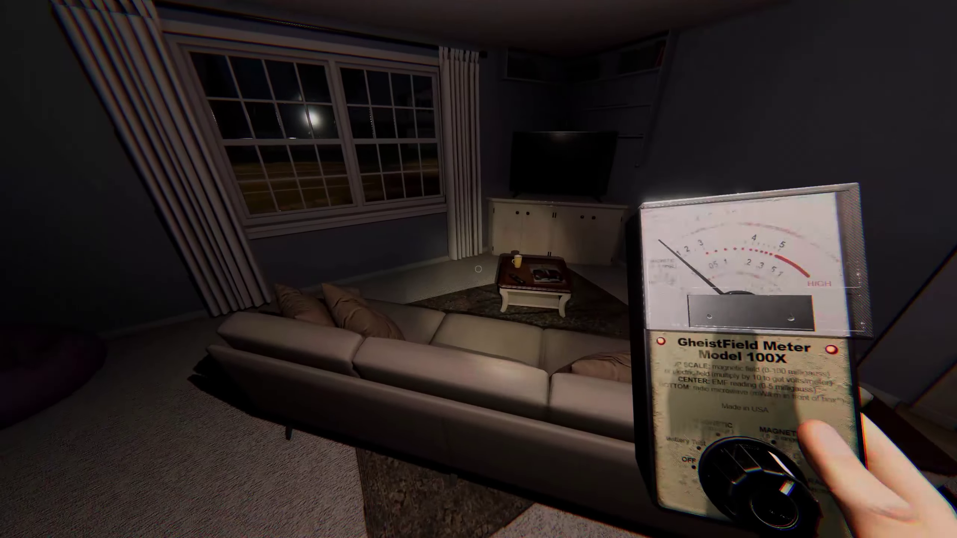
pyautogui.press('w')
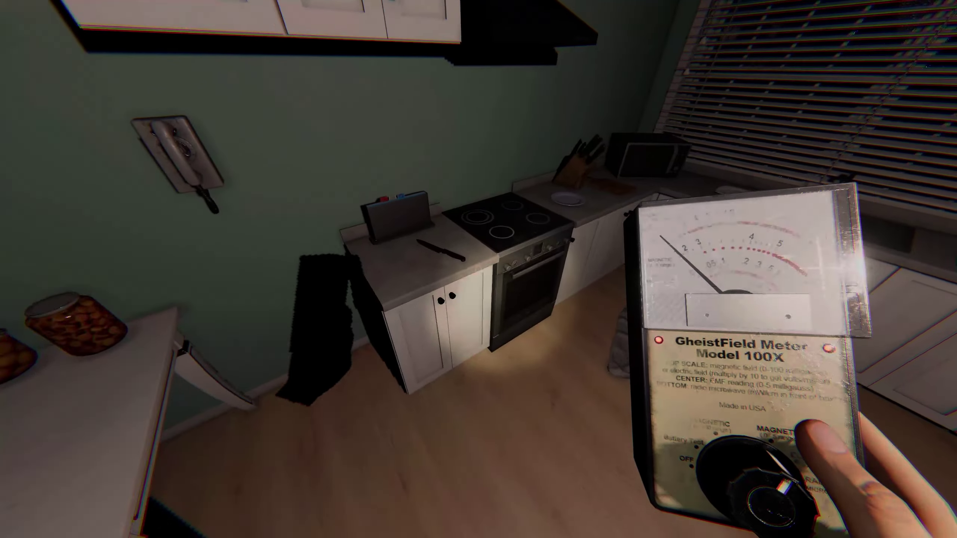
pyautogui.press('w')
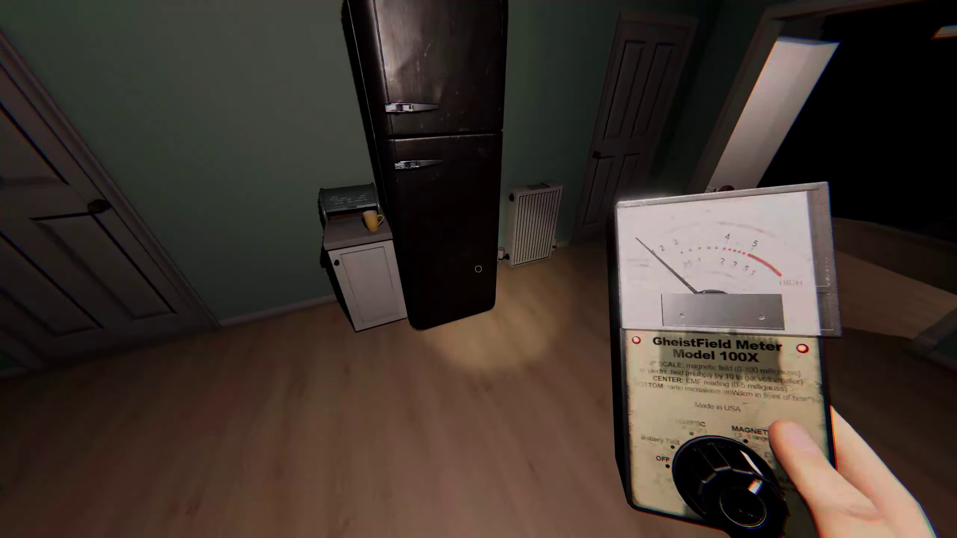
pyautogui.press('w')
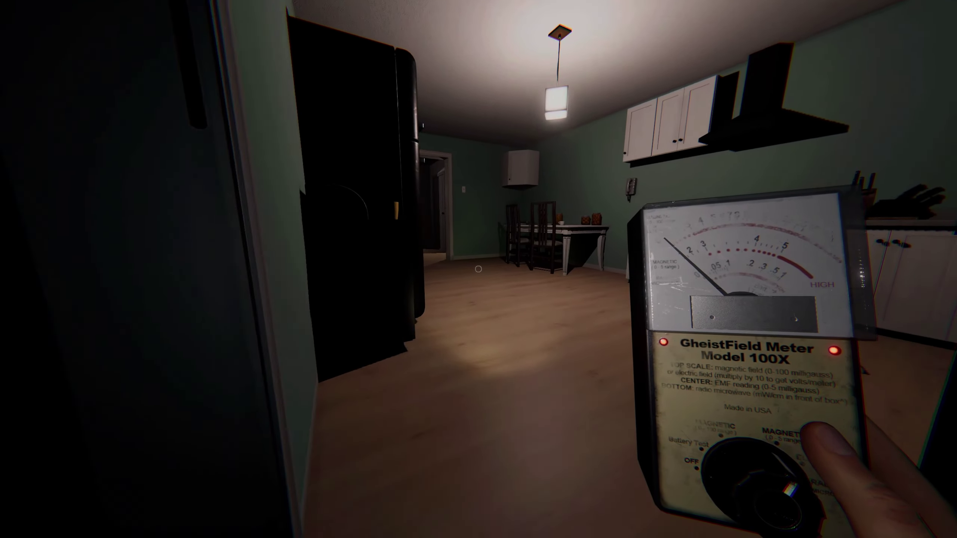
pyautogui.press('a')
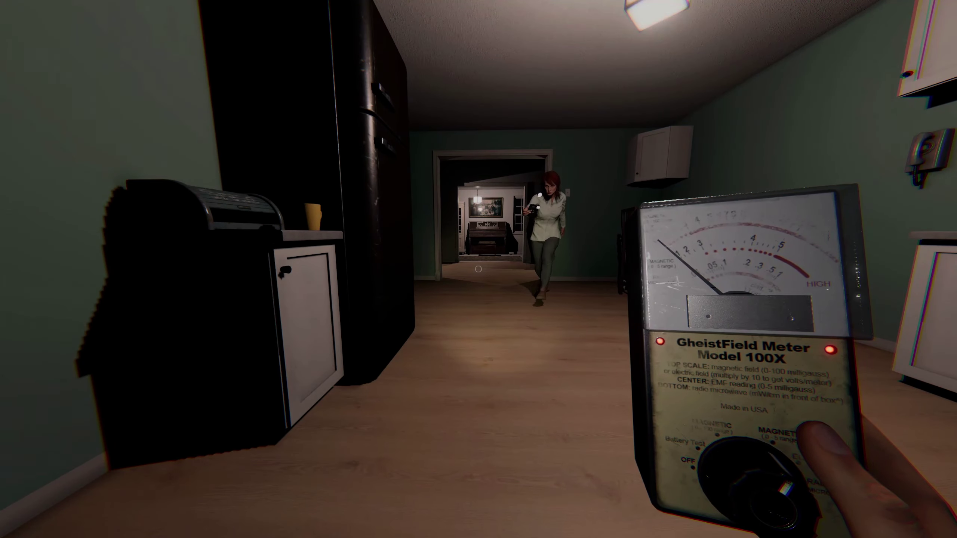
# - Enter the laundry room, flash the DOTS projector, then scan beside the crouching teammate with the EMF meter
pyautogui.press('w')
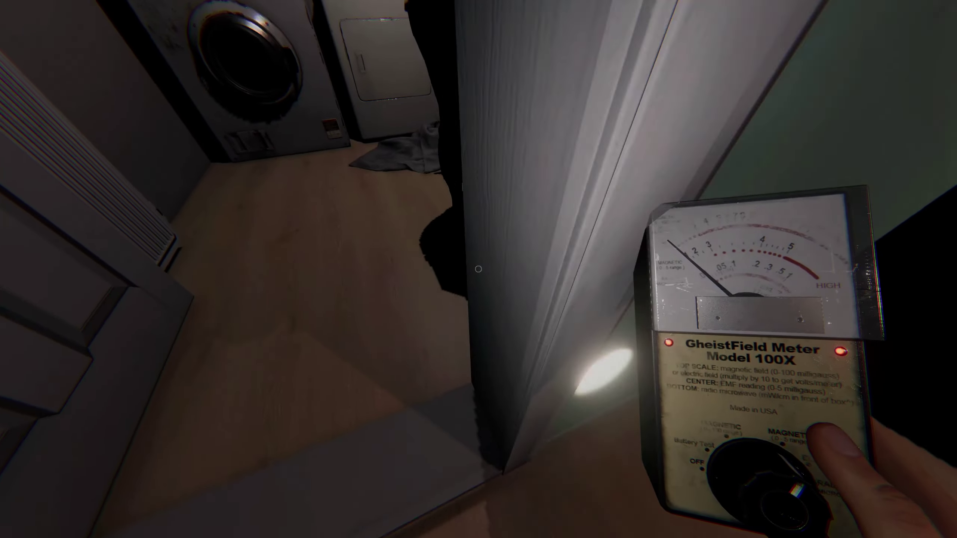
pyautogui.press('w')
pyautogui.press('q')
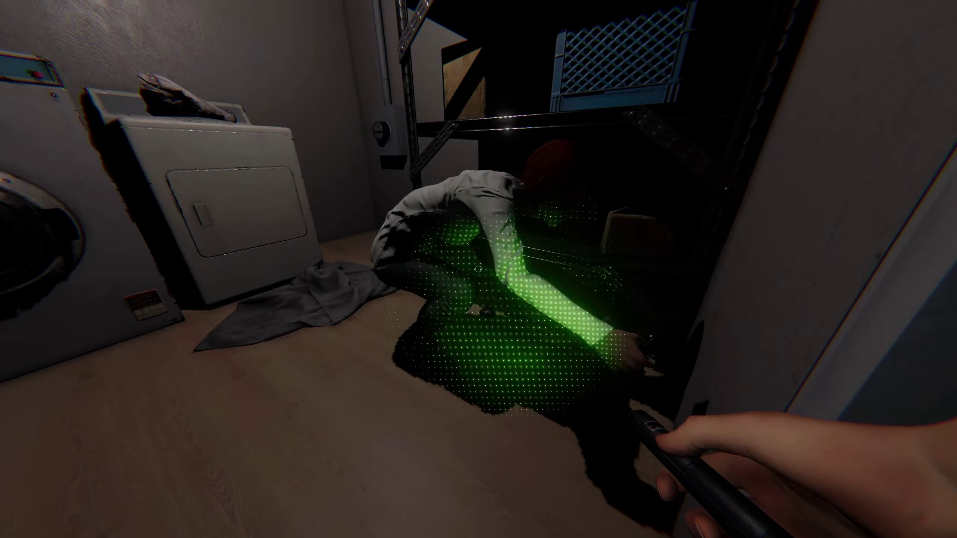
pyautogui.press('q')
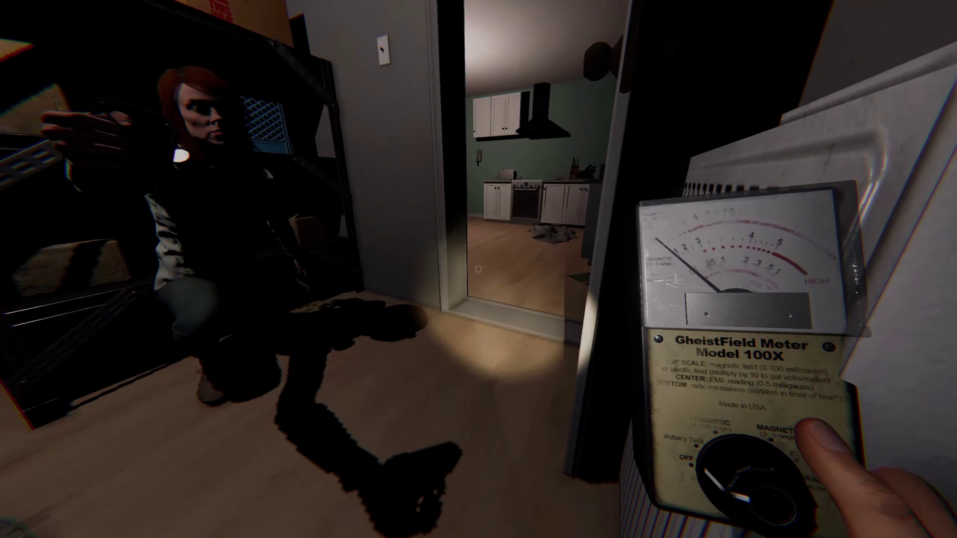
pyautogui.press('s')
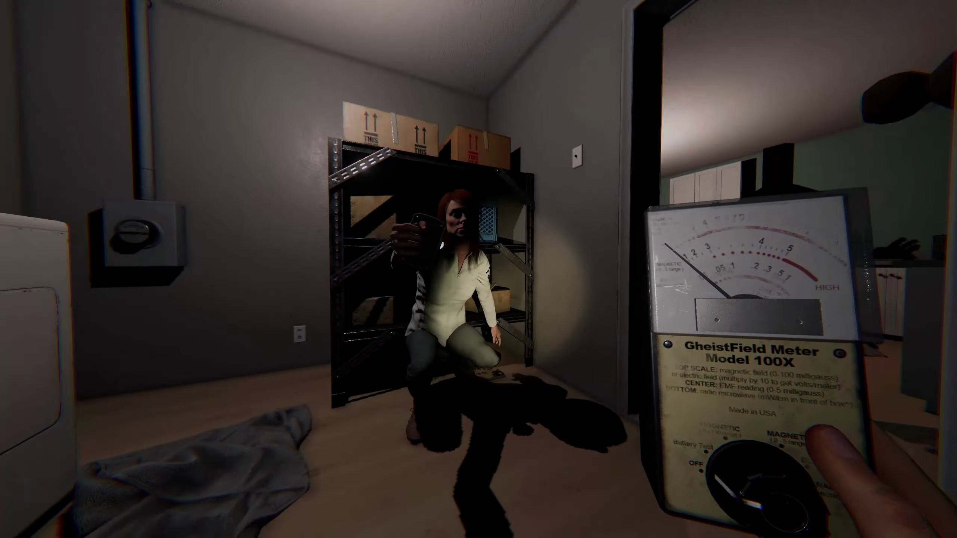
pyautogui.press('w')
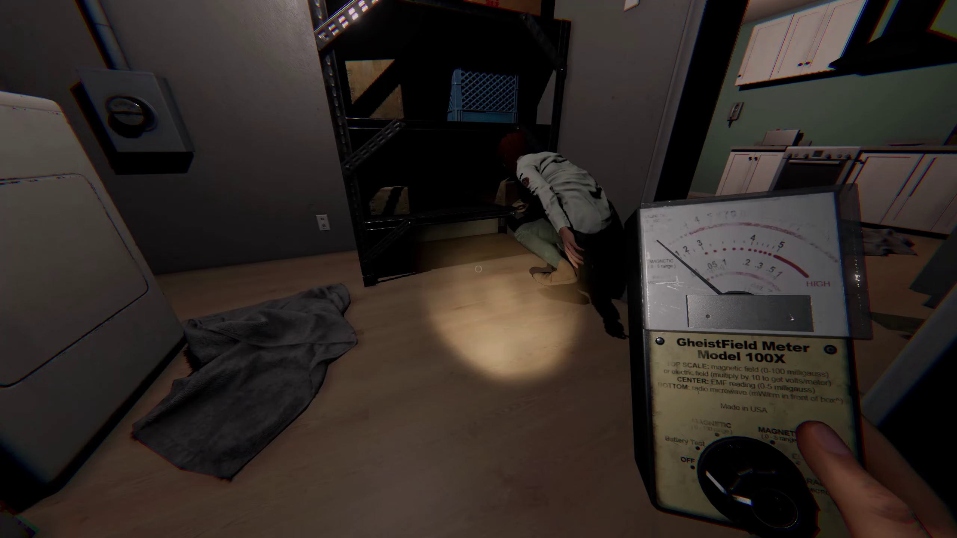
pyautogui.press('d')
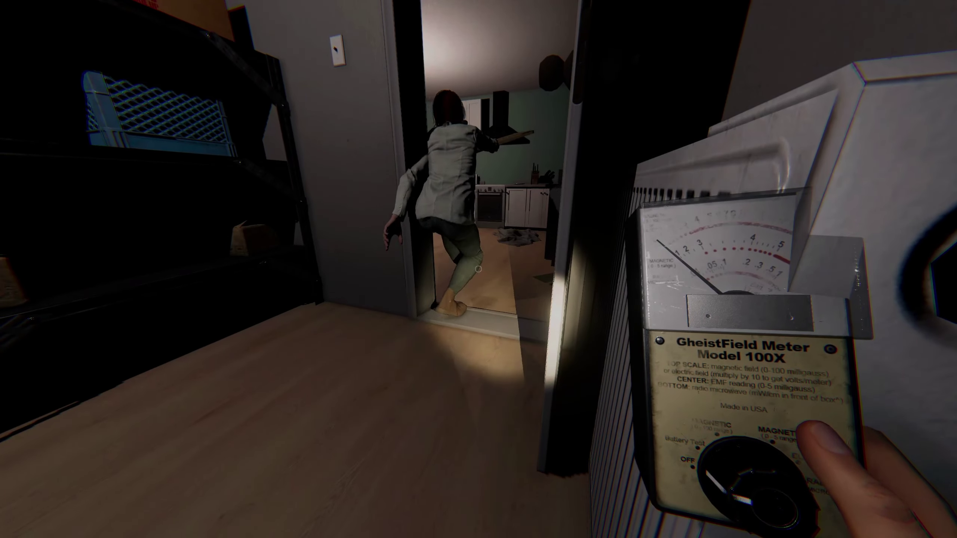
# - Follow the teammate into the kitchen and watch her use the Ouija board on the floor
pyautogui.press('w')
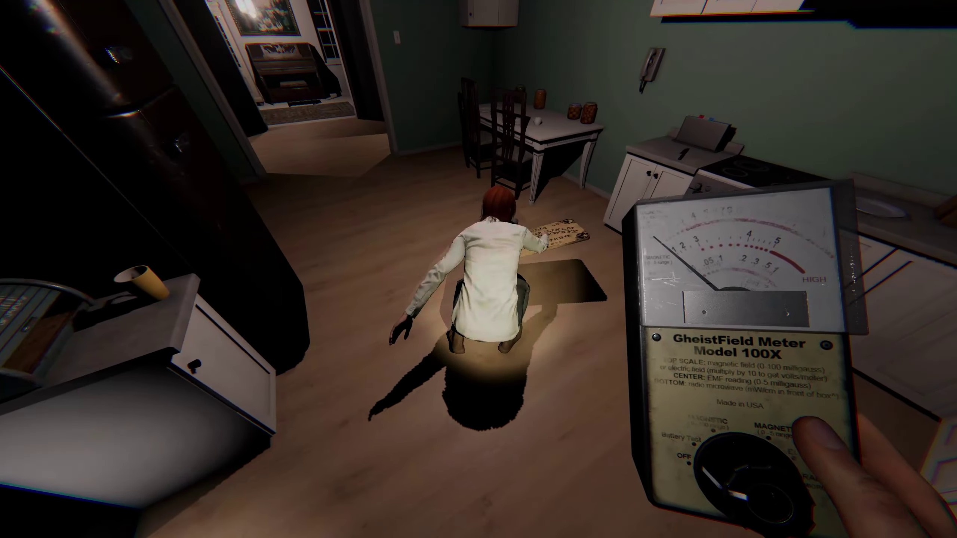
pyautogui.press('w')
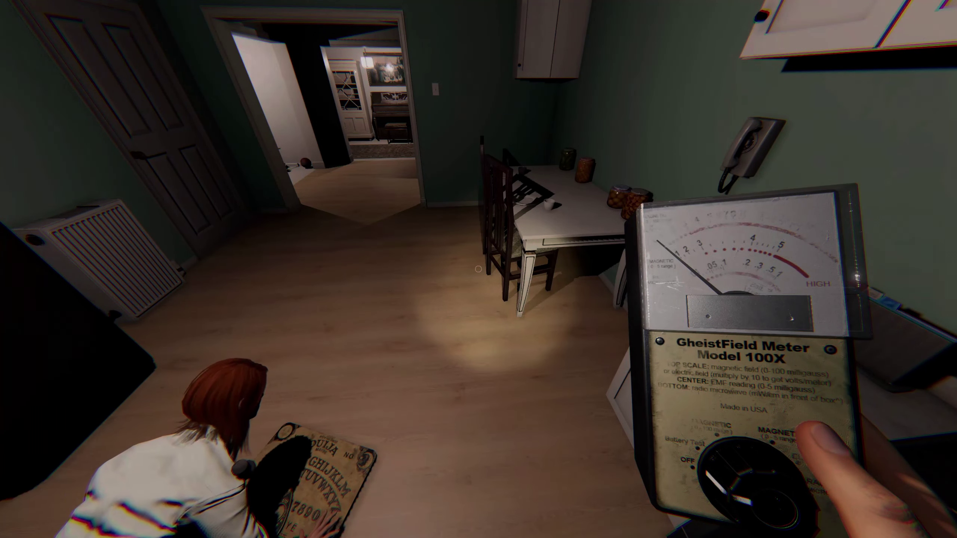
pyautogui.moveTo(479, 270); pyautogui.dragTo(225, 375)
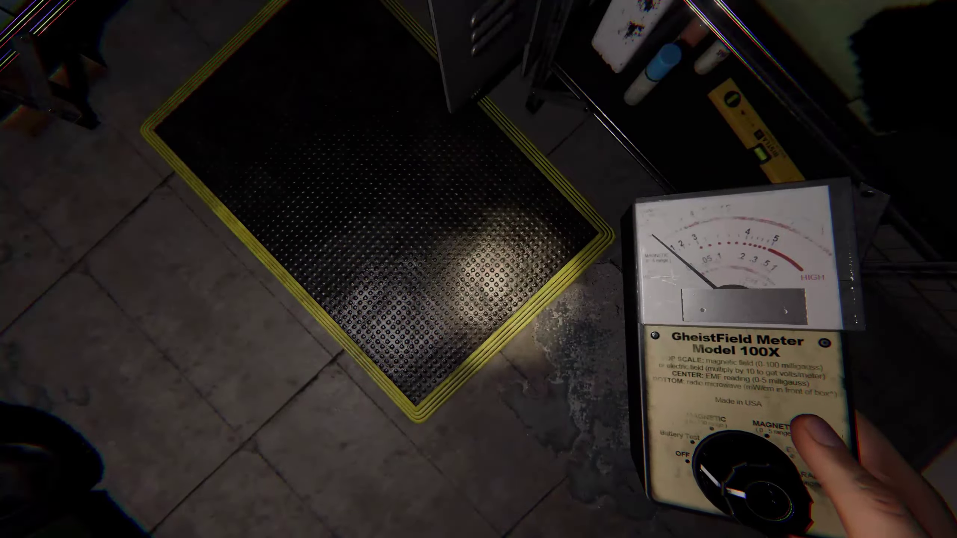
# - Switch the held item to the DOTS projector while moving from the garage toward the bedroom
pyautogui.press('q')
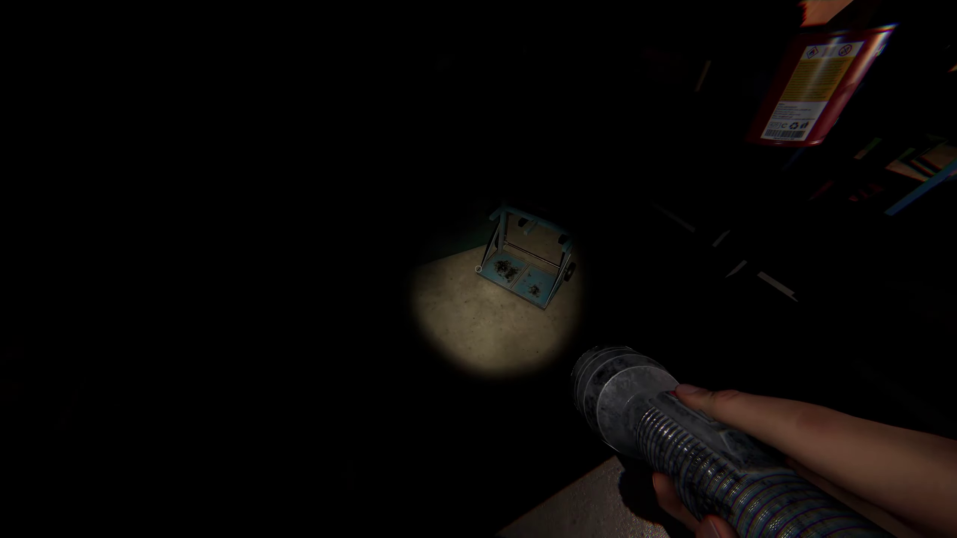
# - Swap the flashlight for the EMF meter to sweep the dark laundry room
pyautogui.press('2')
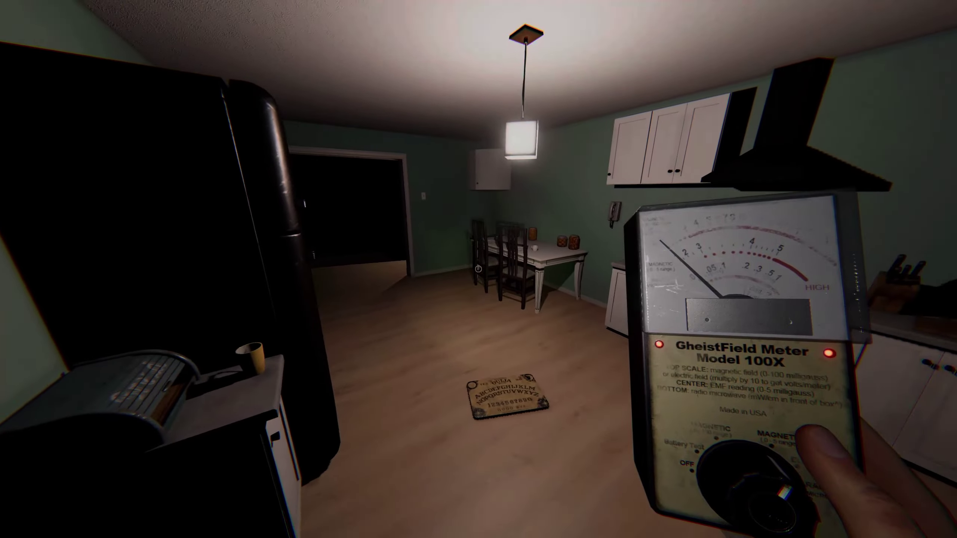
pyautogui.scroll(-1, 479, 269)
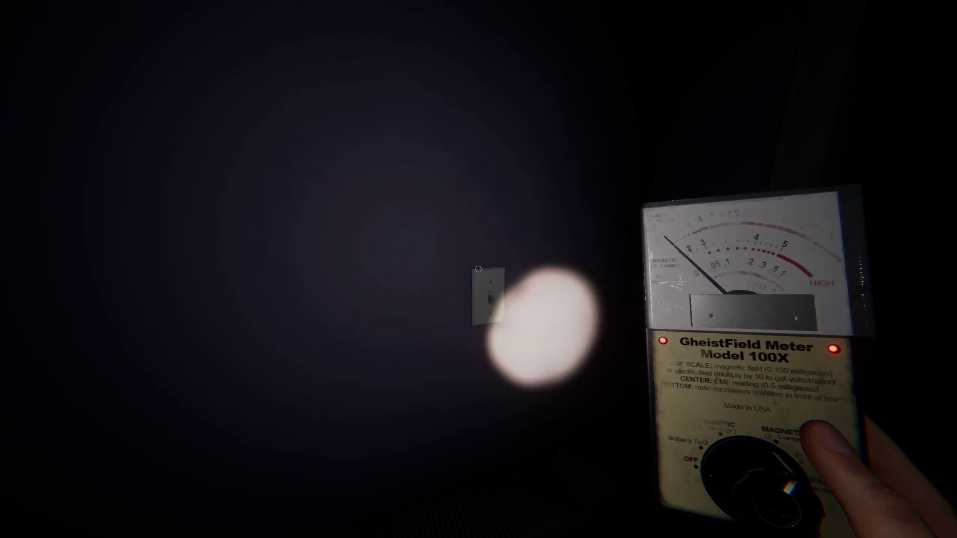
# - Turn on the green-rug bedroom's lights before checking the louvered closet
pyautogui.click(488, 295)
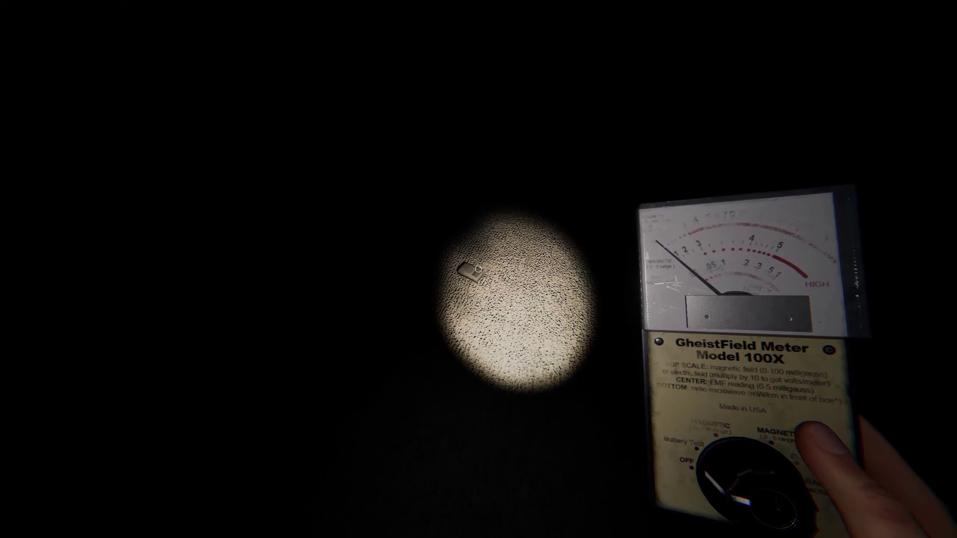
# - Walk down the hallway into the green-rug bedroom and bring out the DOTS projector
pyautogui.press('w')
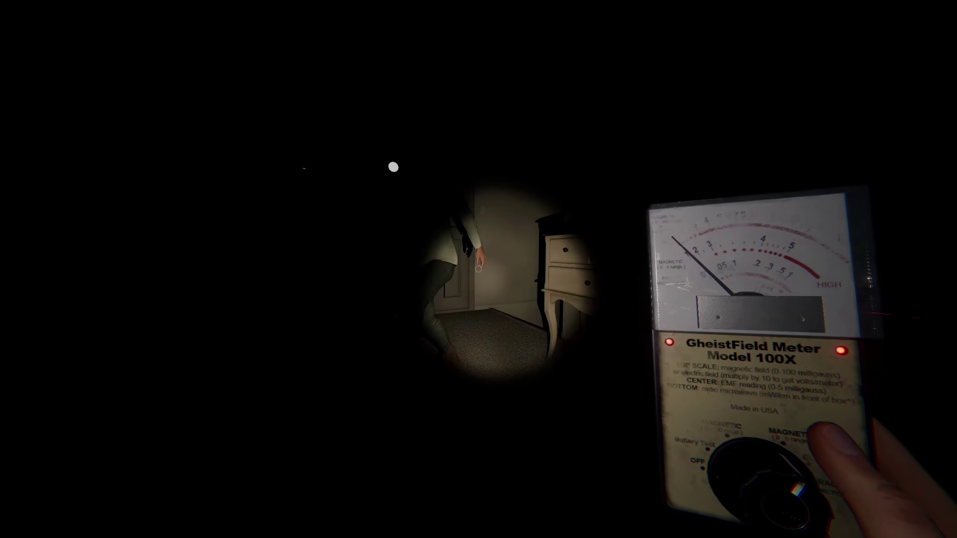
pyautogui.press('w')
pyautogui.press('w')
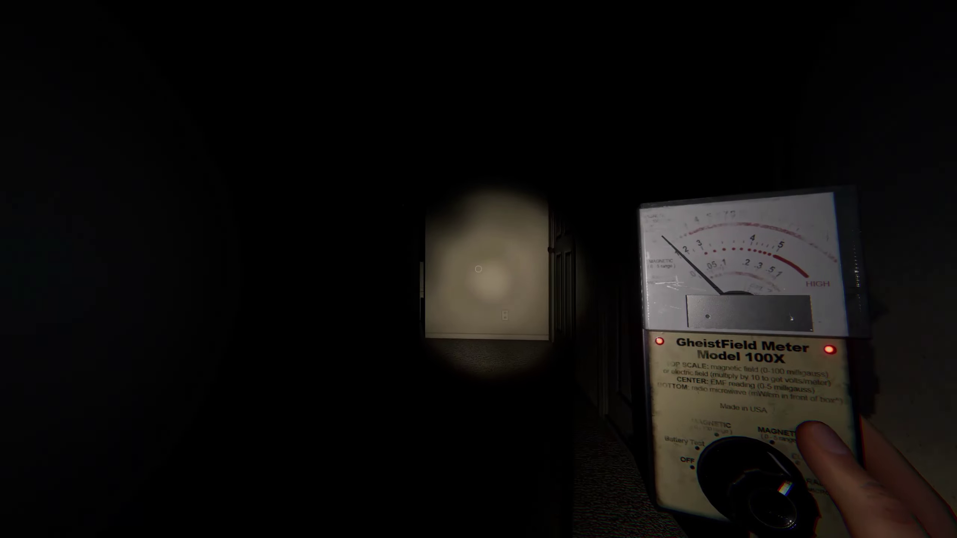
pyautogui.press('w')
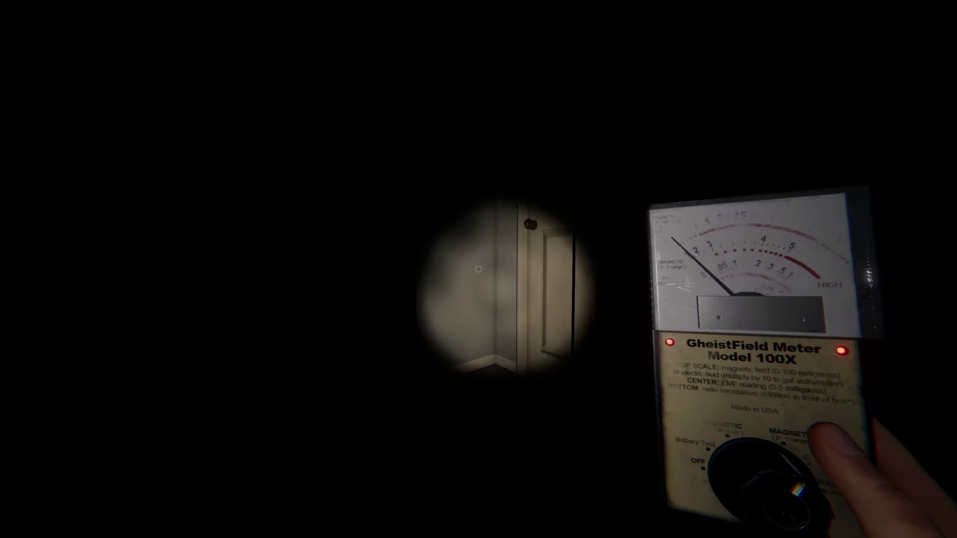
pyautogui.press('w')
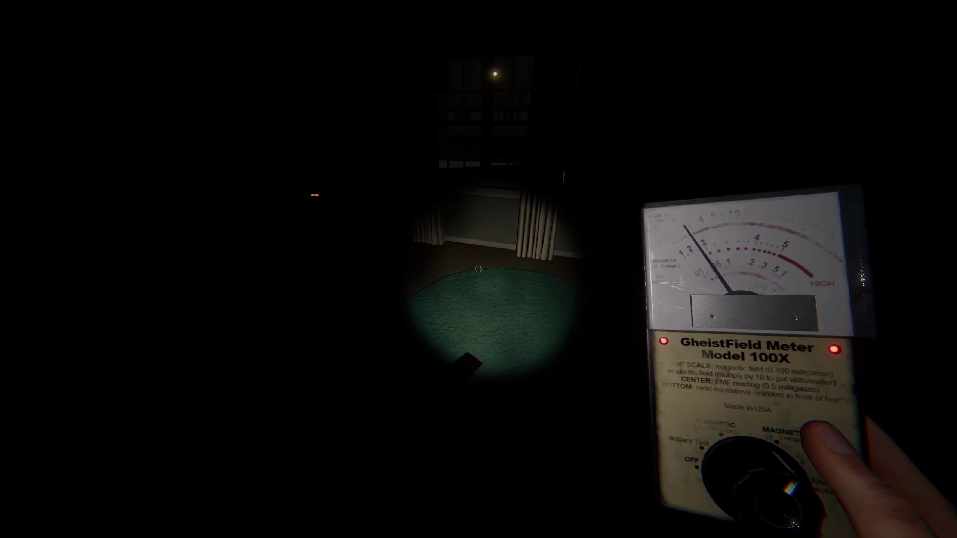
pyautogui.press('w')
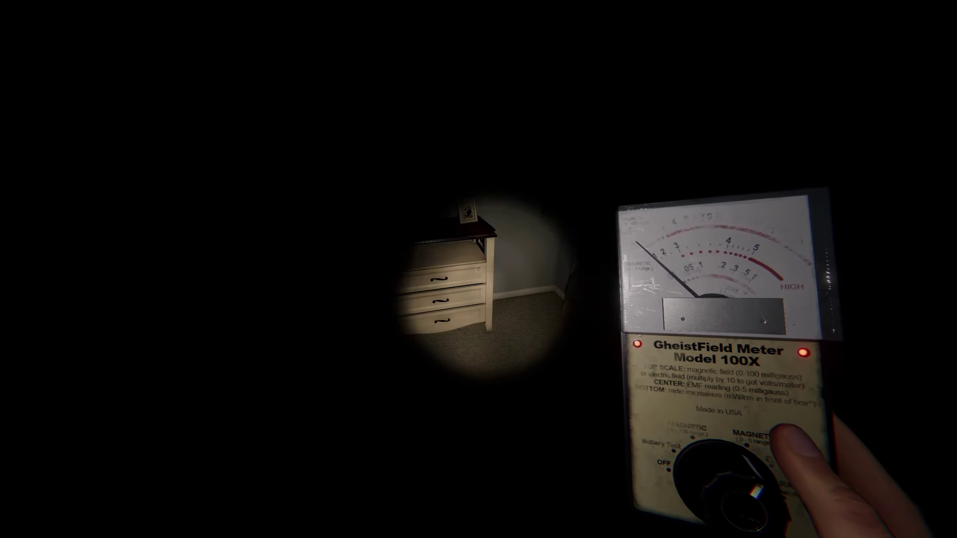
pyautogui.press('w')
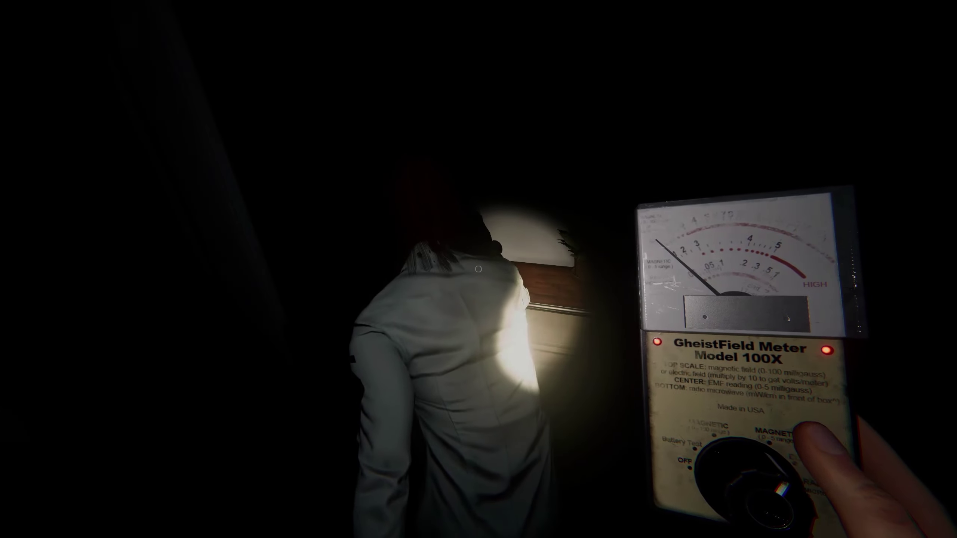
pyautogui.press('q')
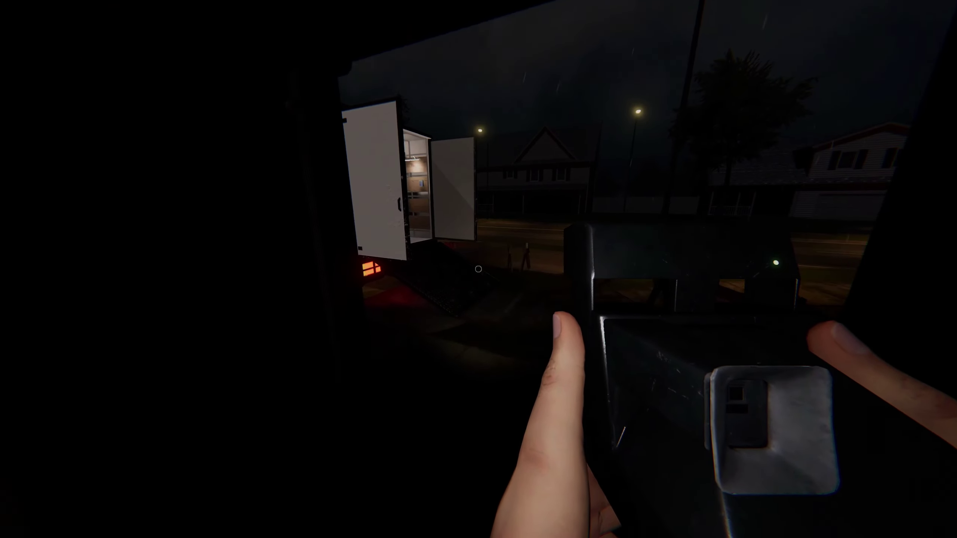
# - Review the journal's Evidence checklist, then put the journal away
pyautogui.press('j')
pyautogui.click(511, 35)
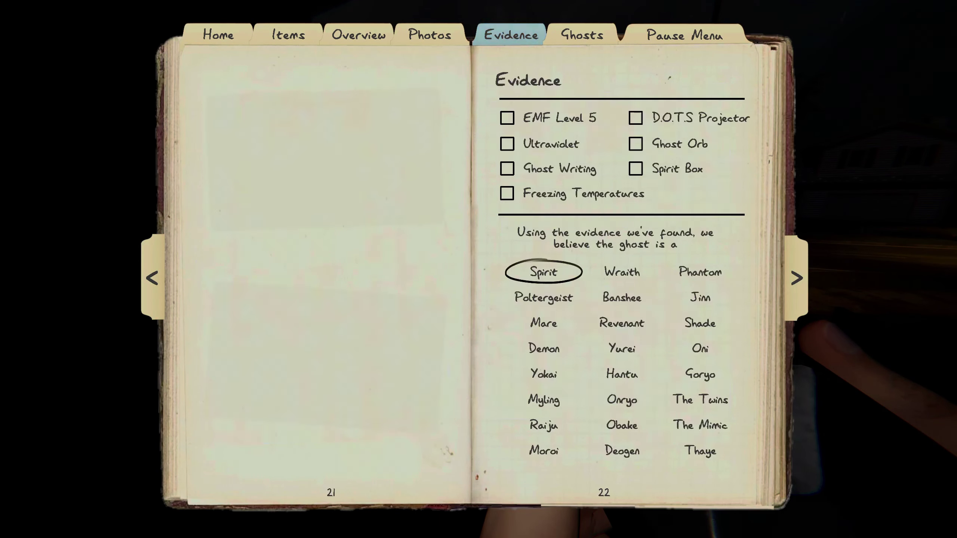
pyautogui.press('j')
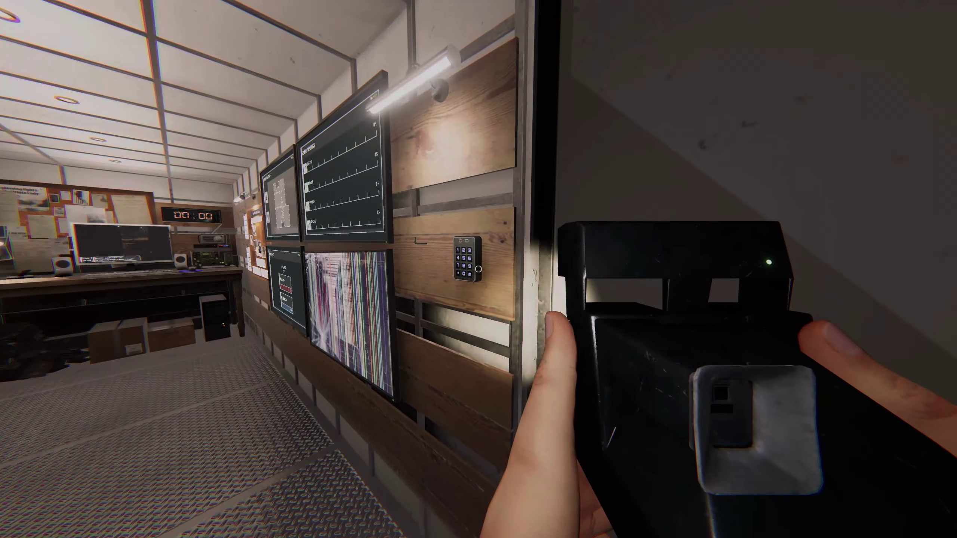
# - Recheck the evidence page and walk up to the van monitors to read team sanity
pyautogui.press('w')
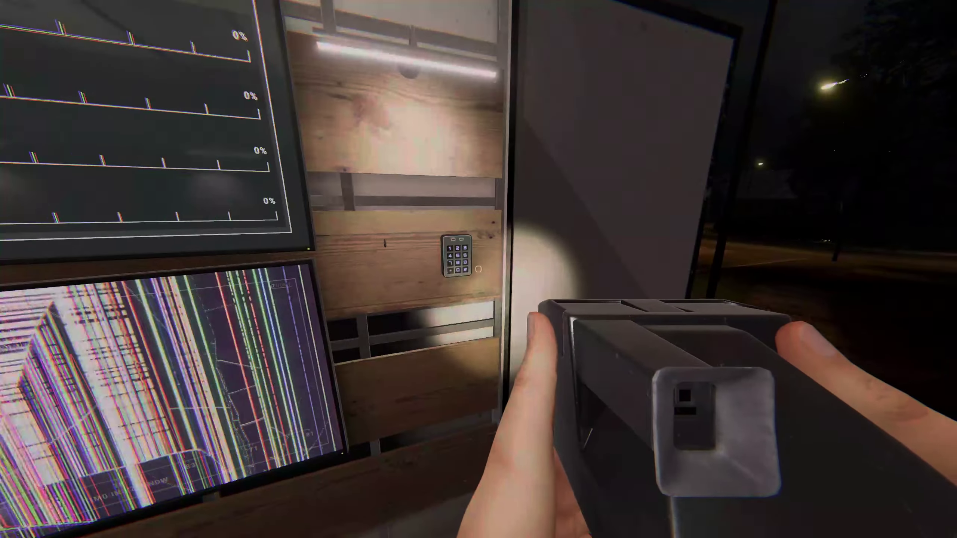
pyautogui.press('j')
pyautogui.press('j')
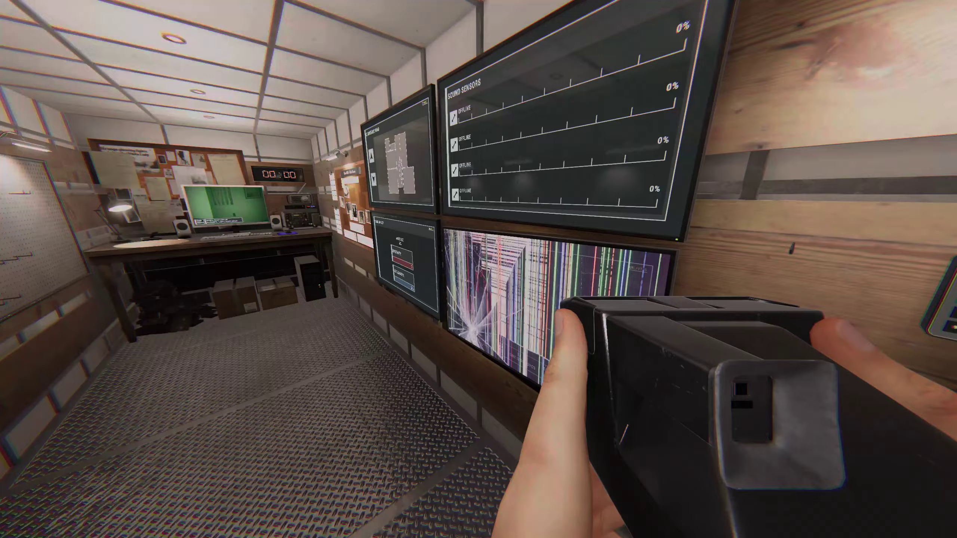
pyautogui.press('w')
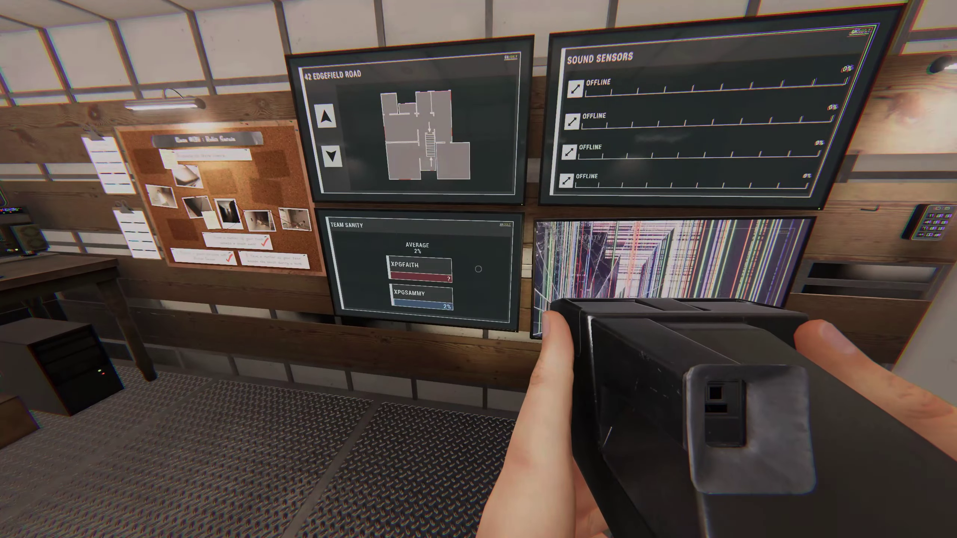